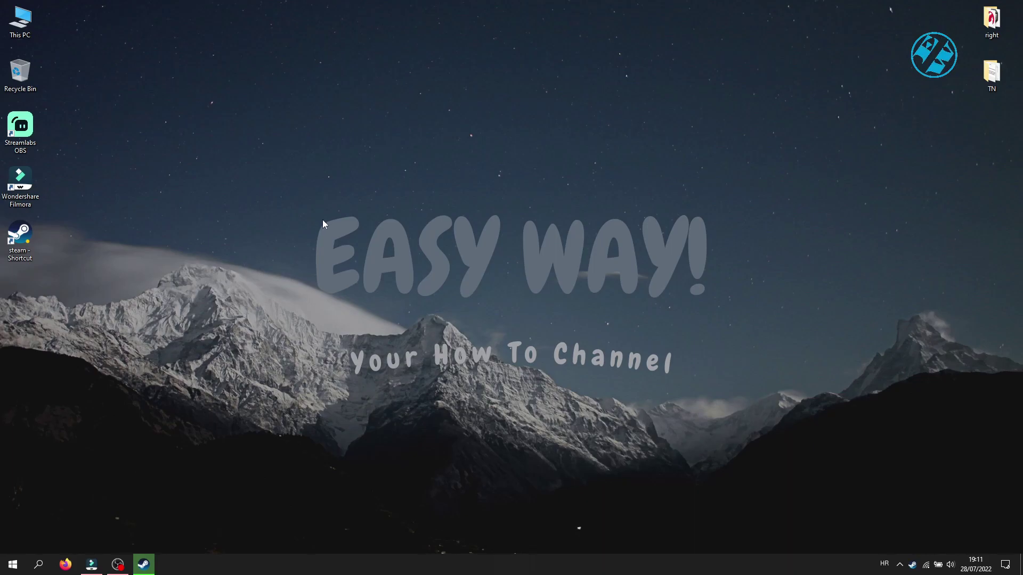
drag(246, 152, 761, 355)
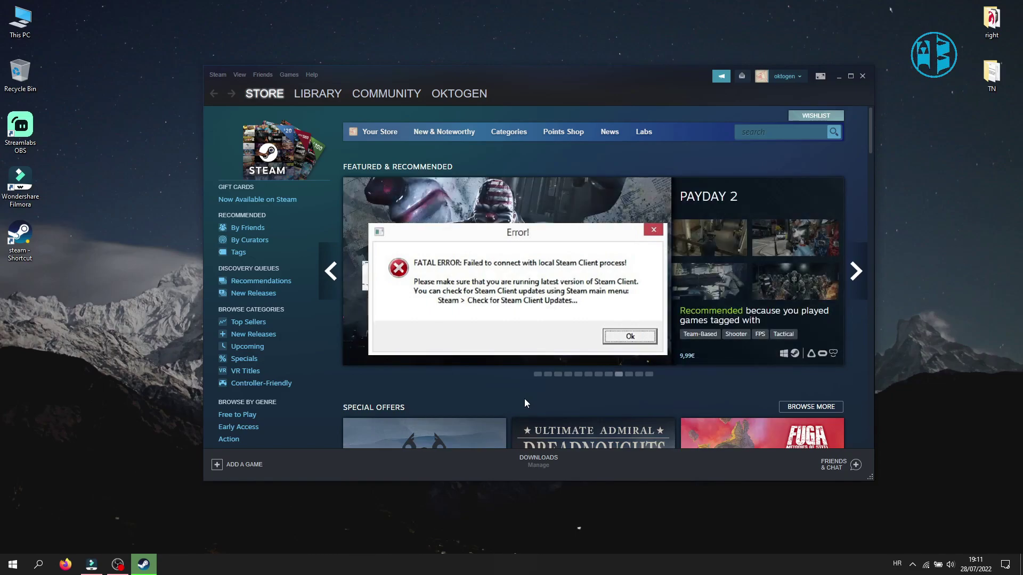
key(Return)
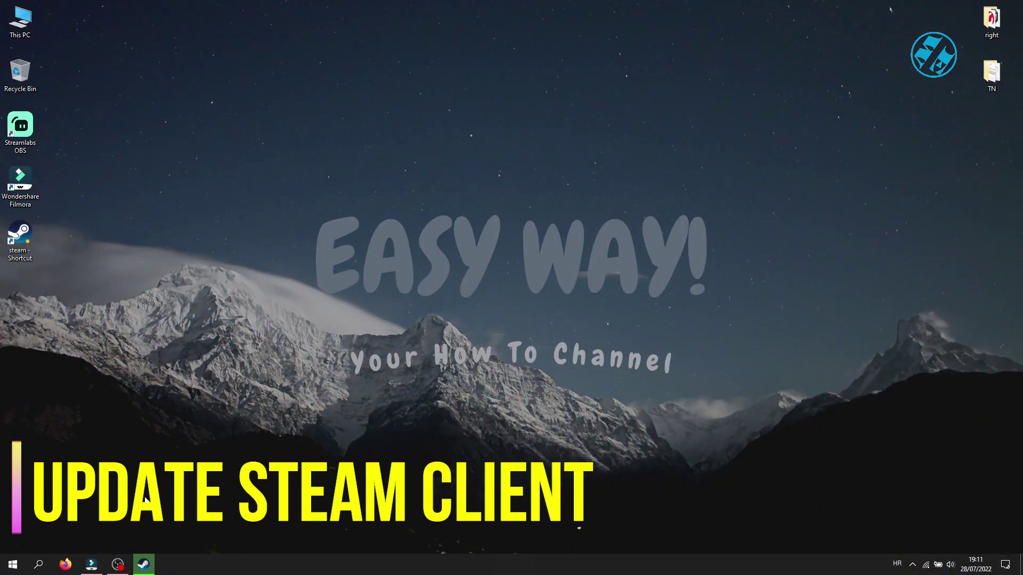
Switch to Steam and check for Steam client updates.
click(143, 564)
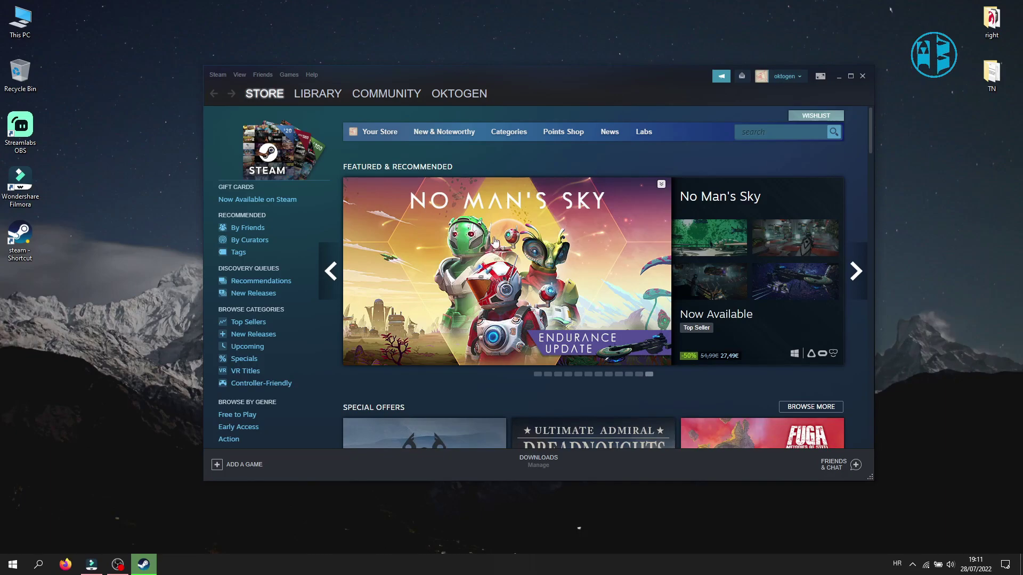
click(212, 75)
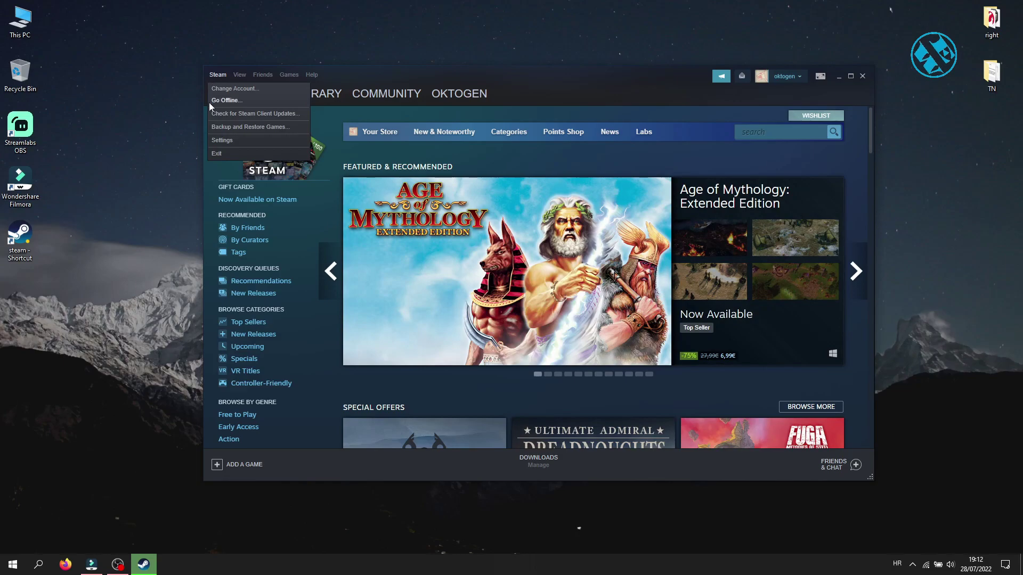
click(257, 114)
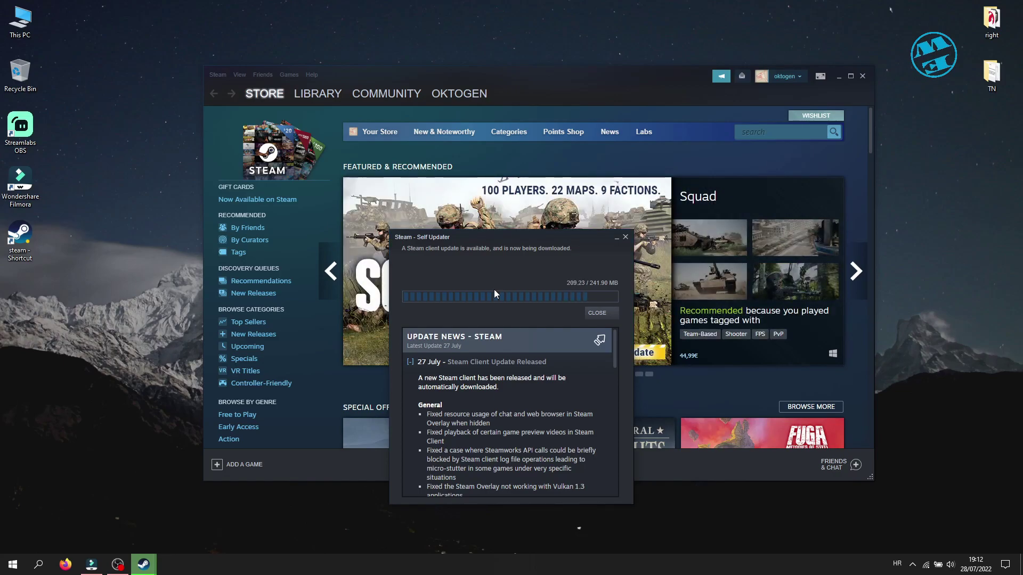
click(547, 314)
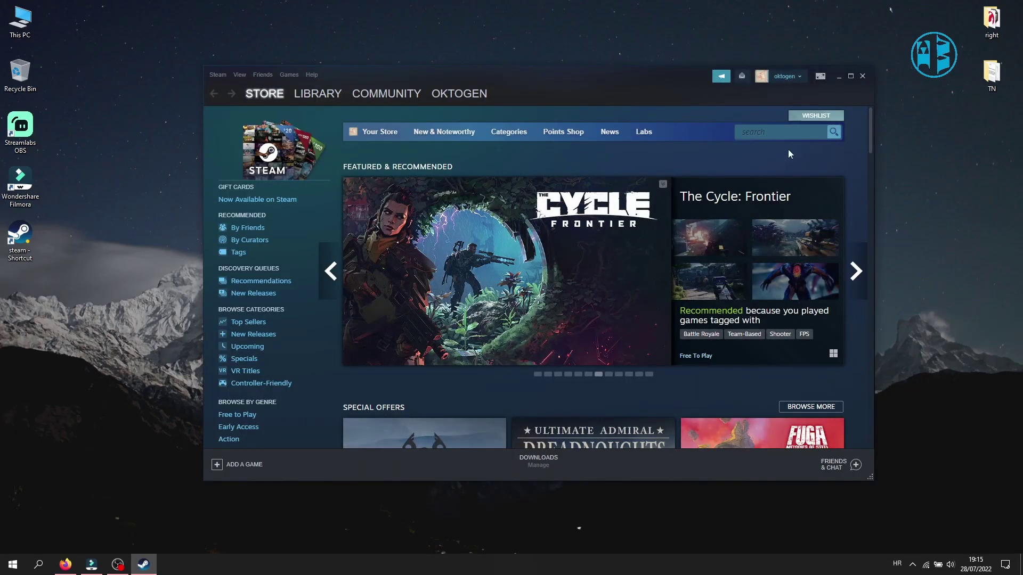
Minimize Steam and try to exit the client running in the background.
click(839, 76)
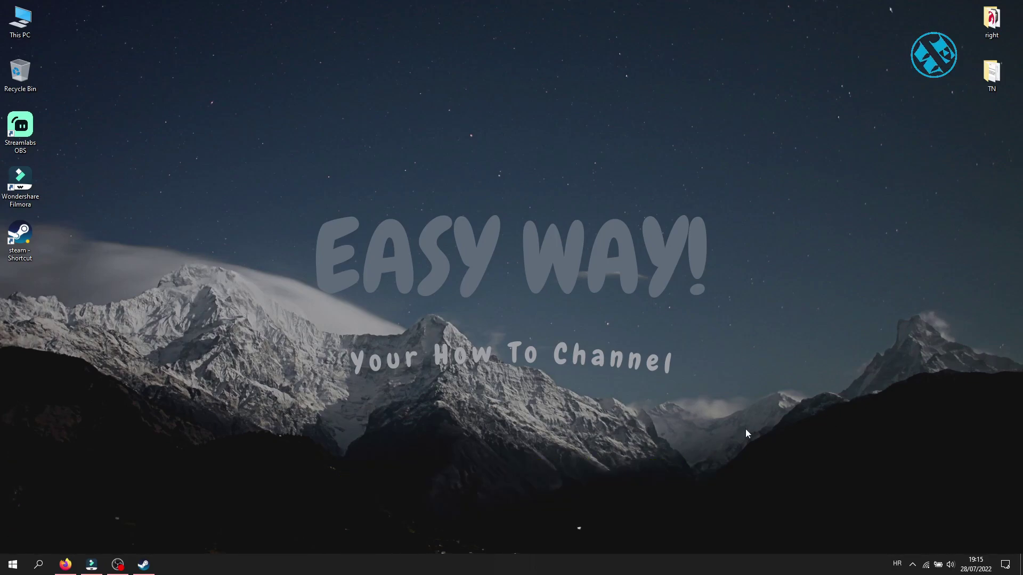
click(913, 565)
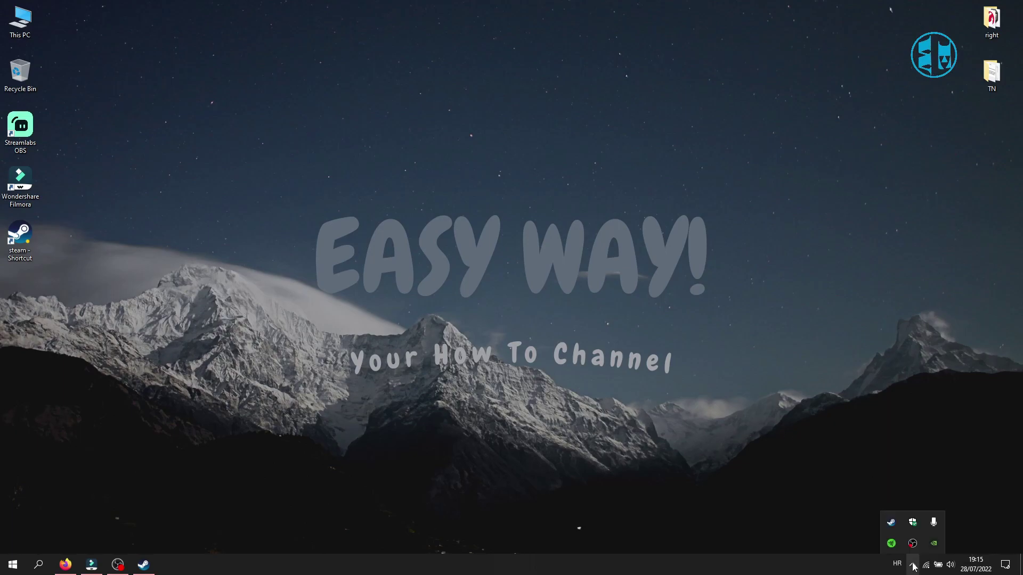
right_click(890, 522)
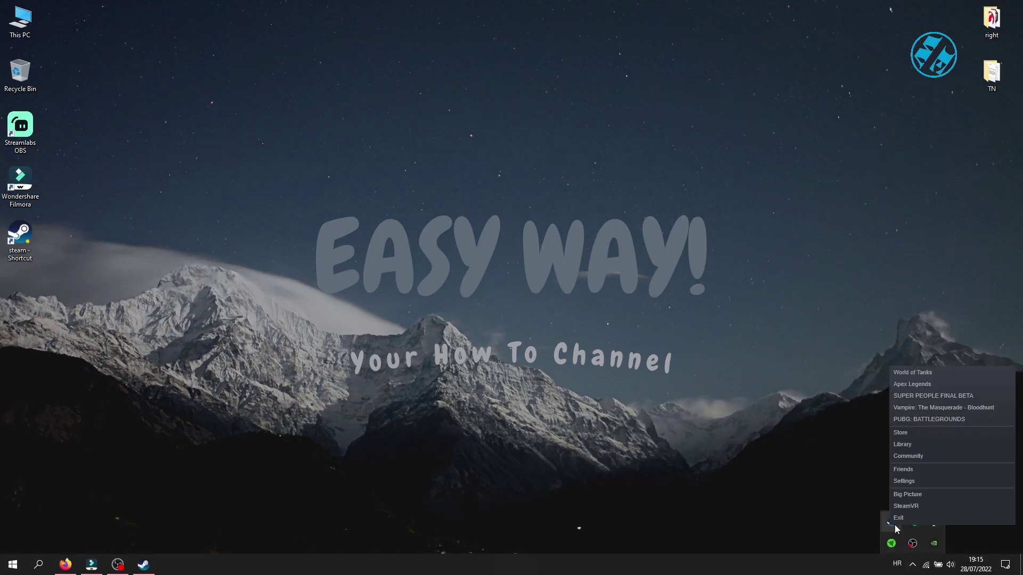
click(900, 518)
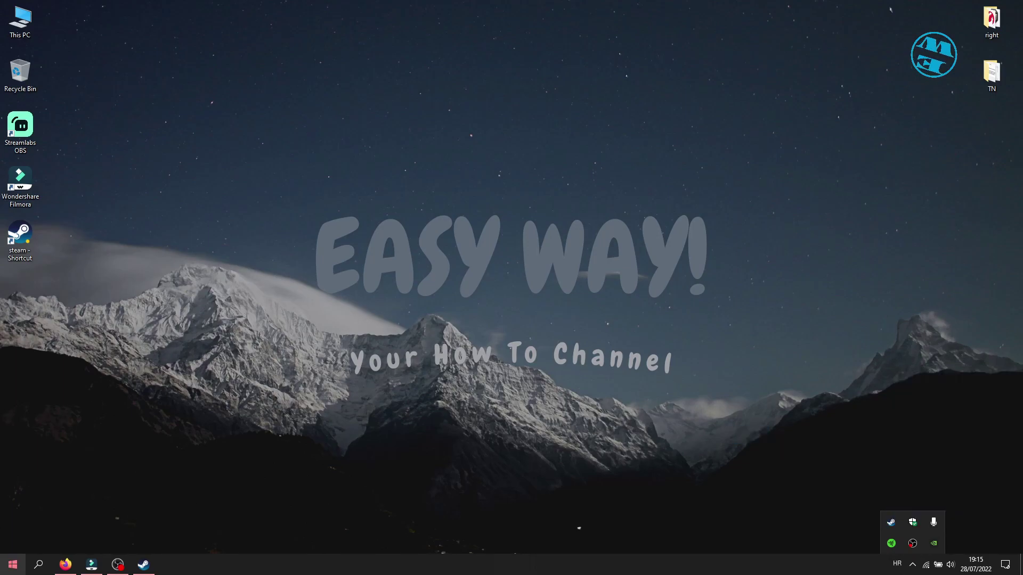
Search Windows for "steam" and follow the app's shortcut to its installation folder in Program Files (x86).
right_click(13, 565)
click(32, 505)
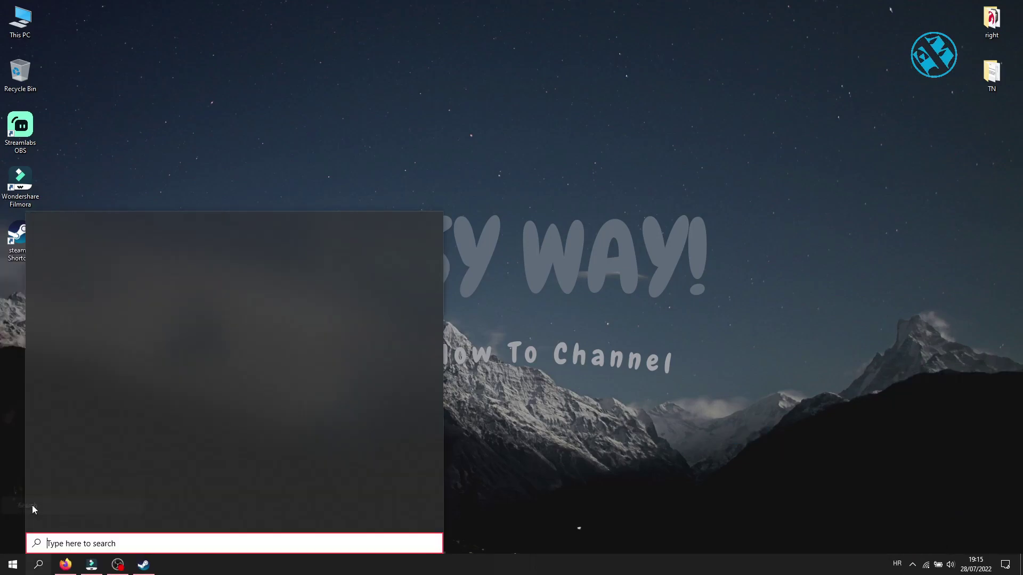
text(steam)
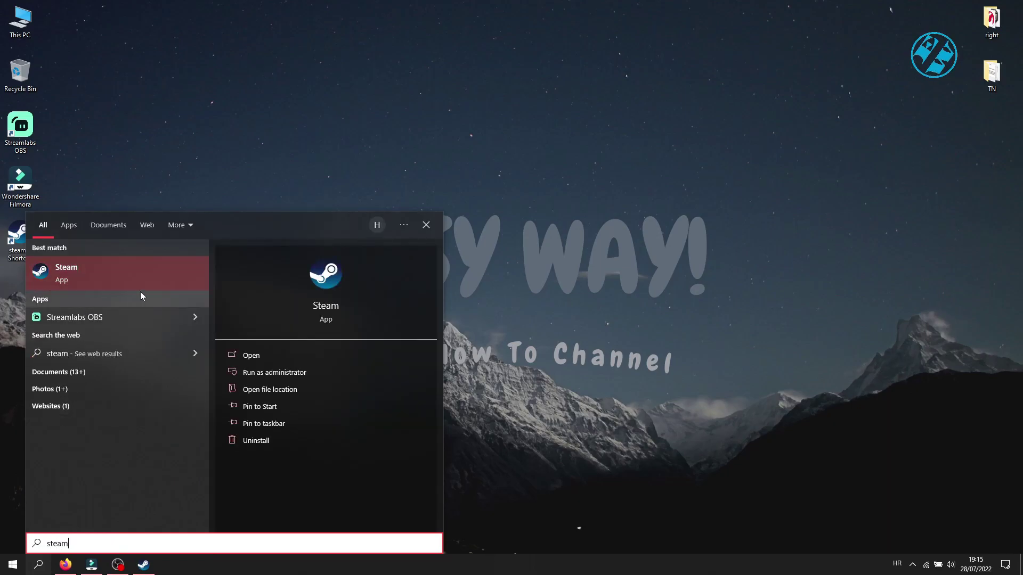
click(275, 395)
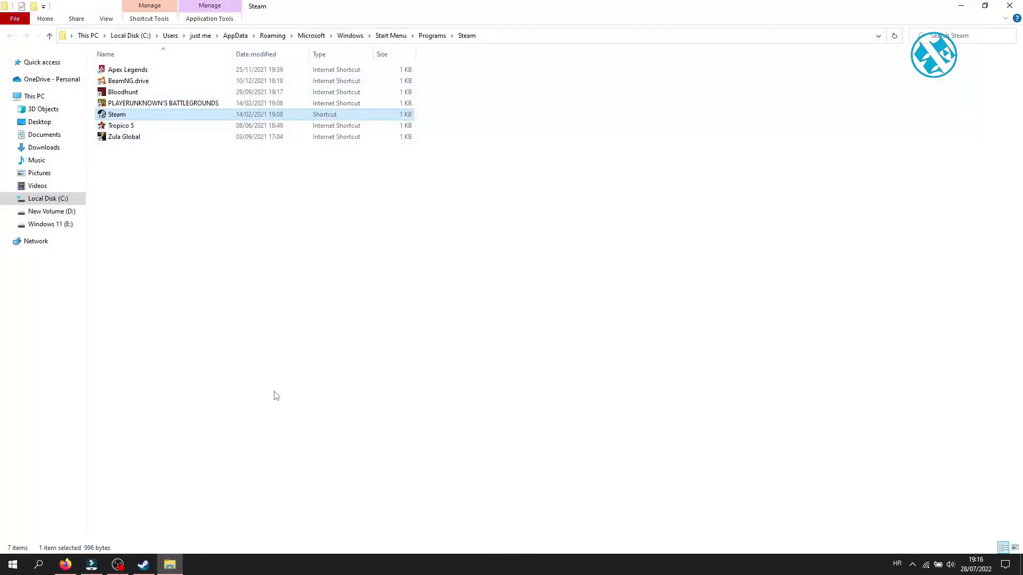
right_click(119, 116)
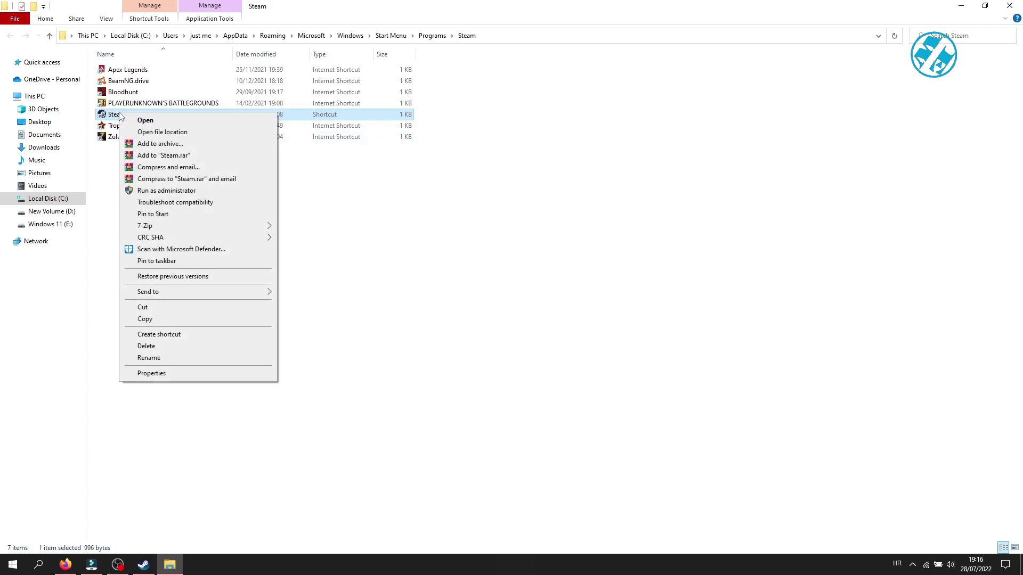
click(163, 133)
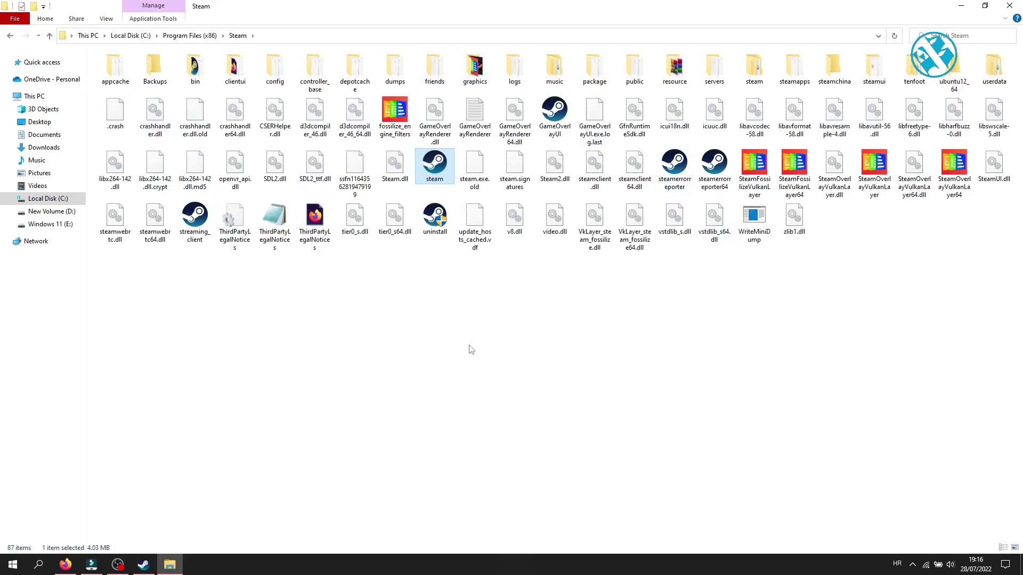
Set the steam application to always run as an administrator in its compatibility properties, and close the folder.
right_click(432, 168)
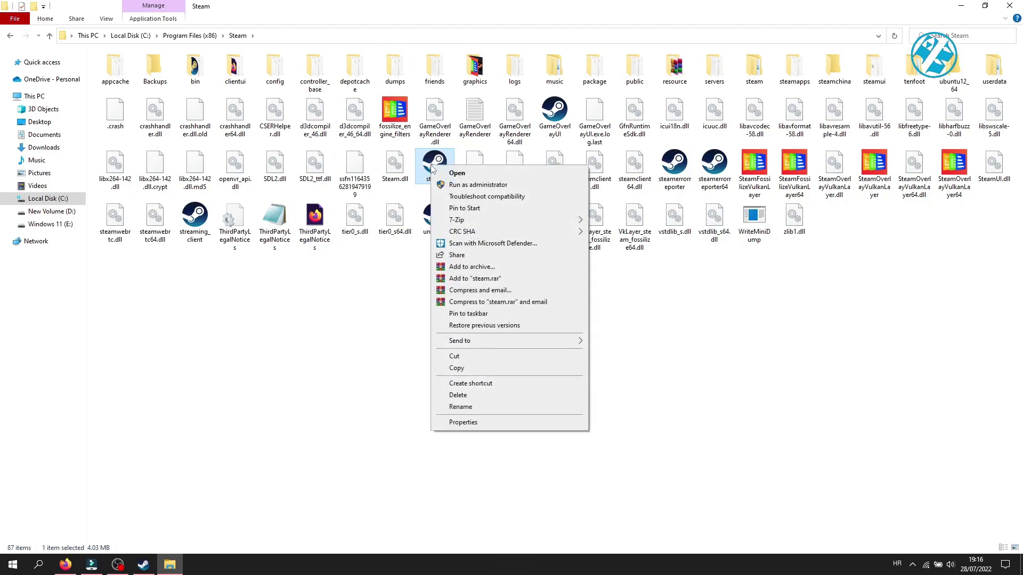
click(463, 422)
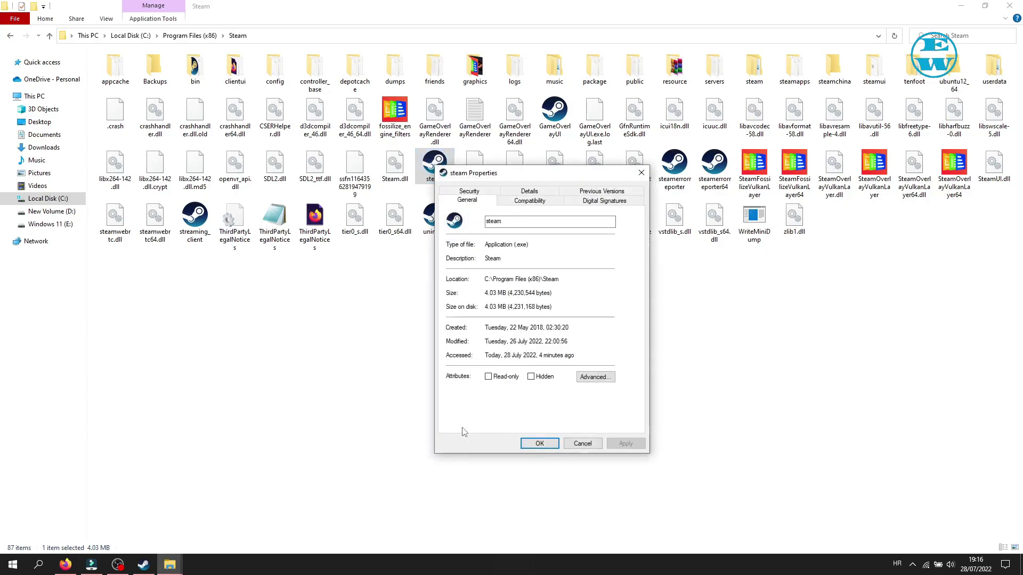
click(530, 200)
drag(535, 178, 495, 79)
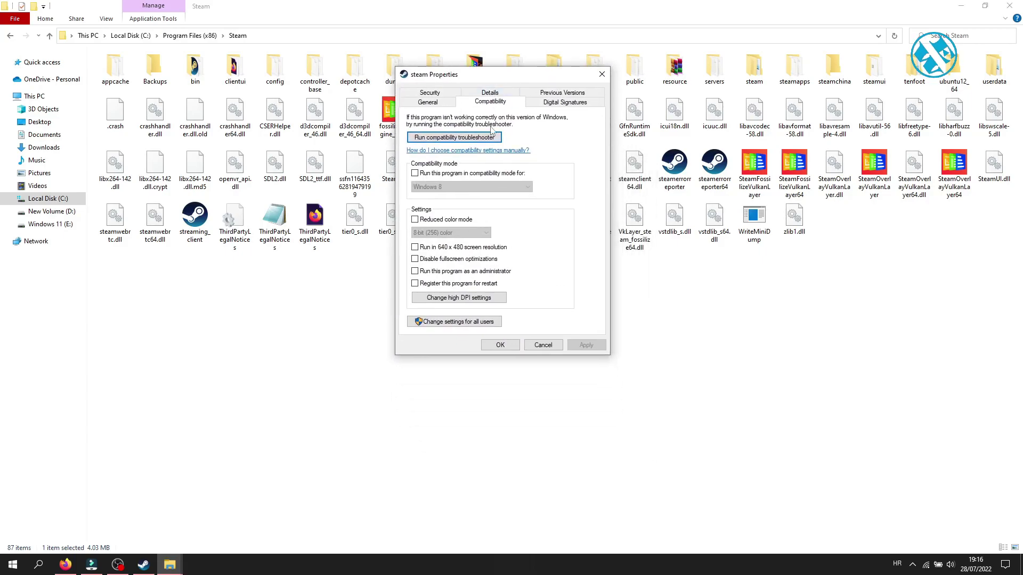
click(422, 273)
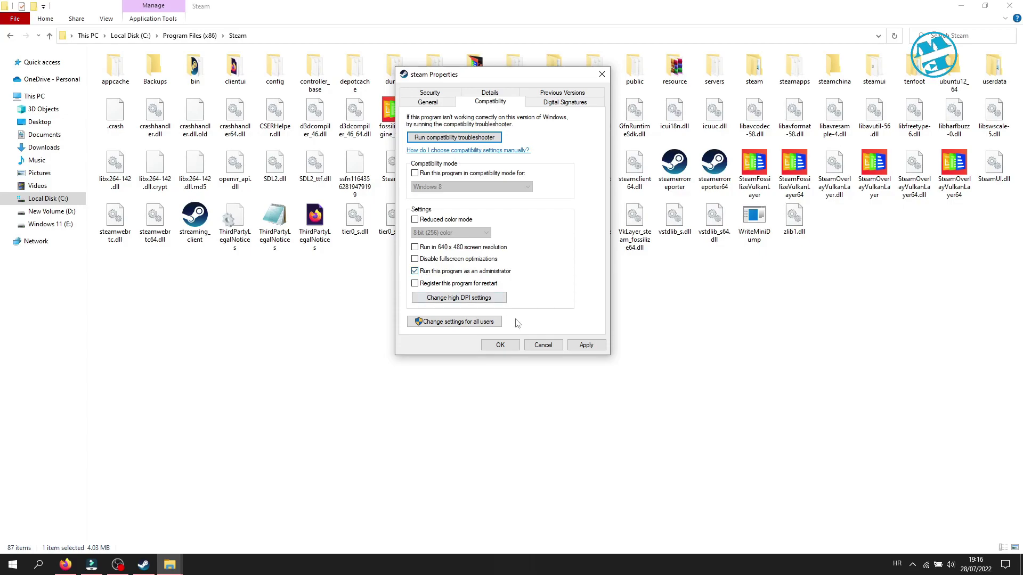
click(586, 345)
click(501, 345)
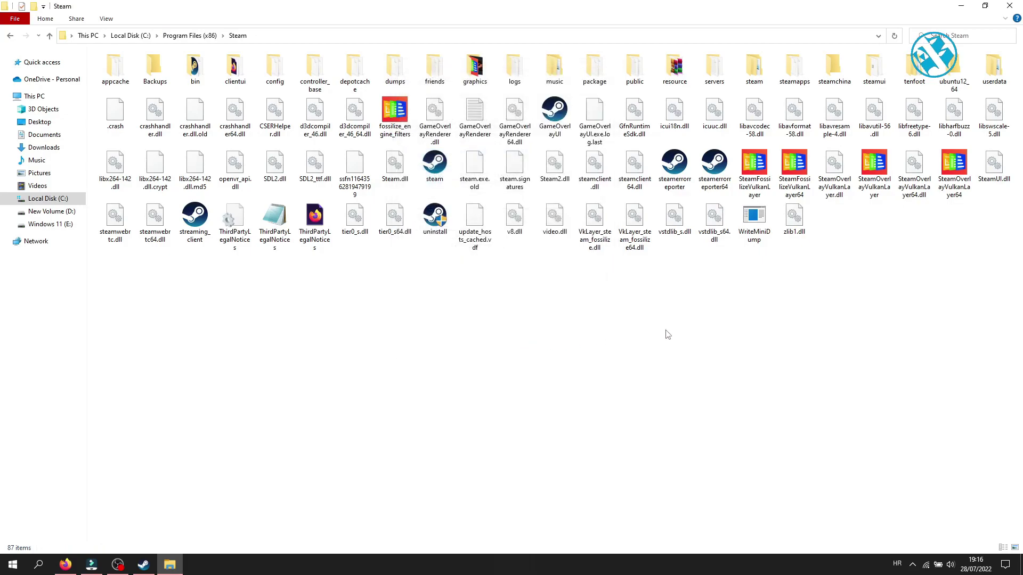
click(1008, 7)
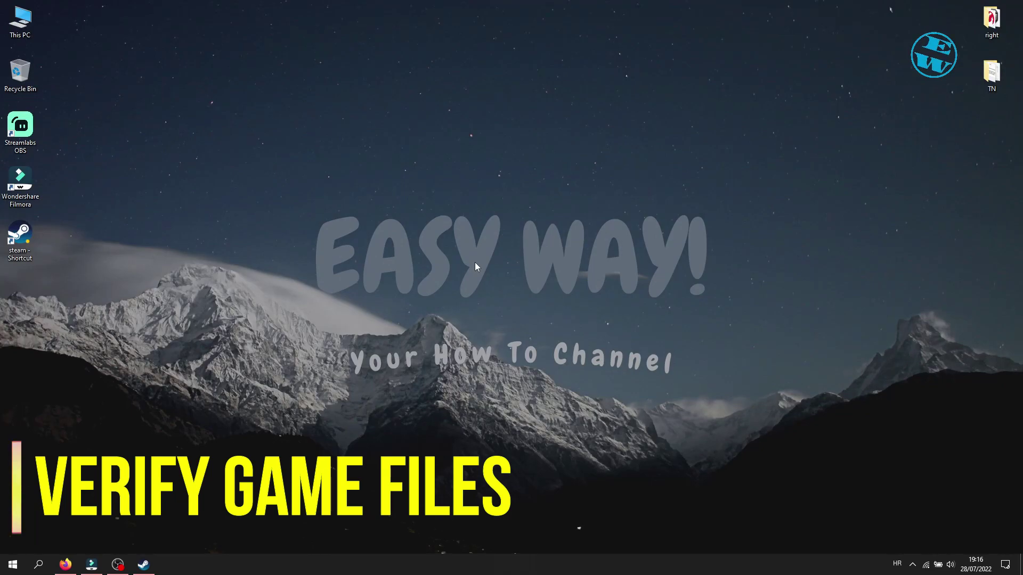
Switch to Steam and verify the integrity of the Apex Legends game files from the library.
click(143, 564)
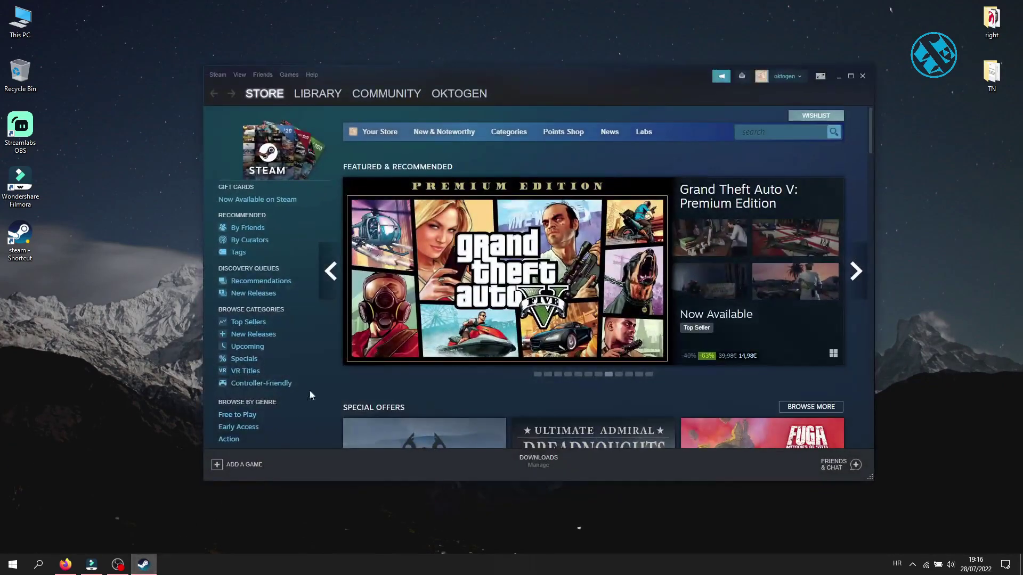
click(315, 93)
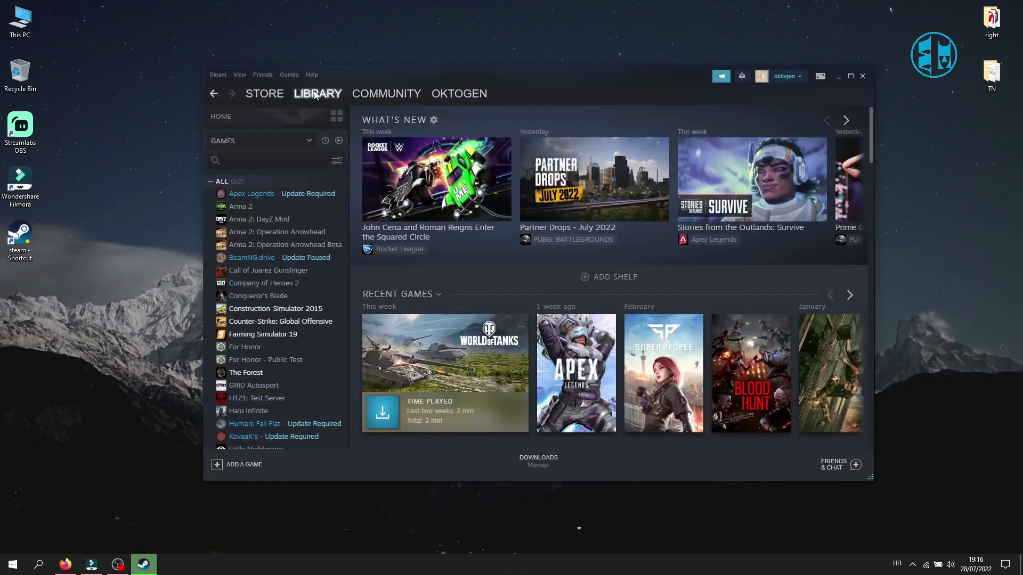
right_click(272, 195)
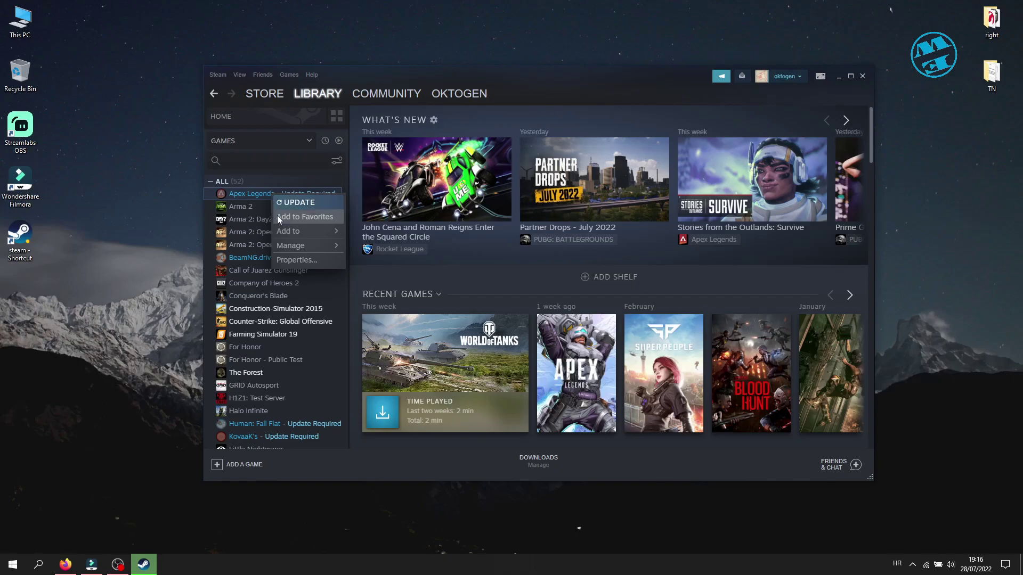
click(294, 260)
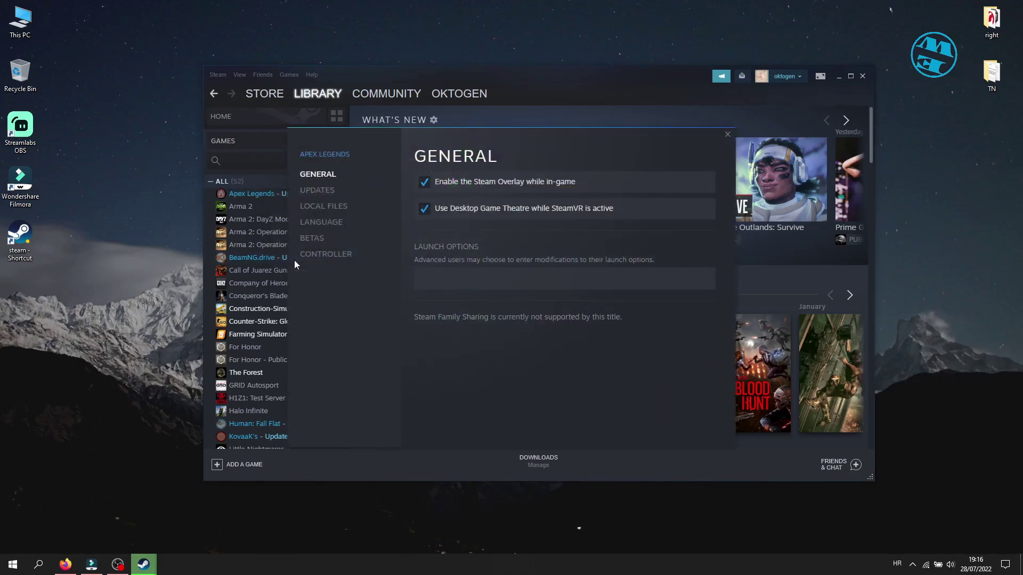
click(330, 209)
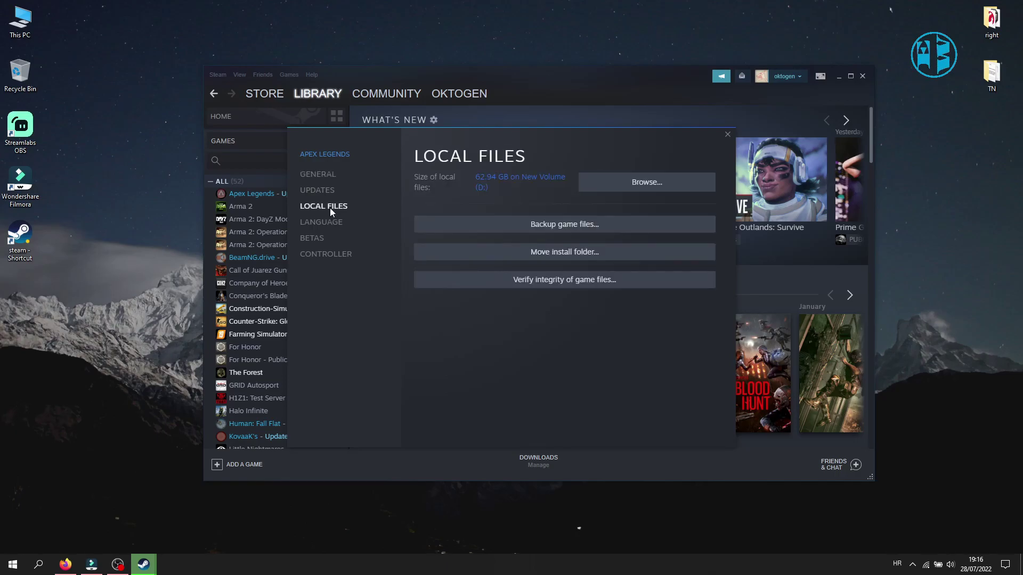
click(562, 284)
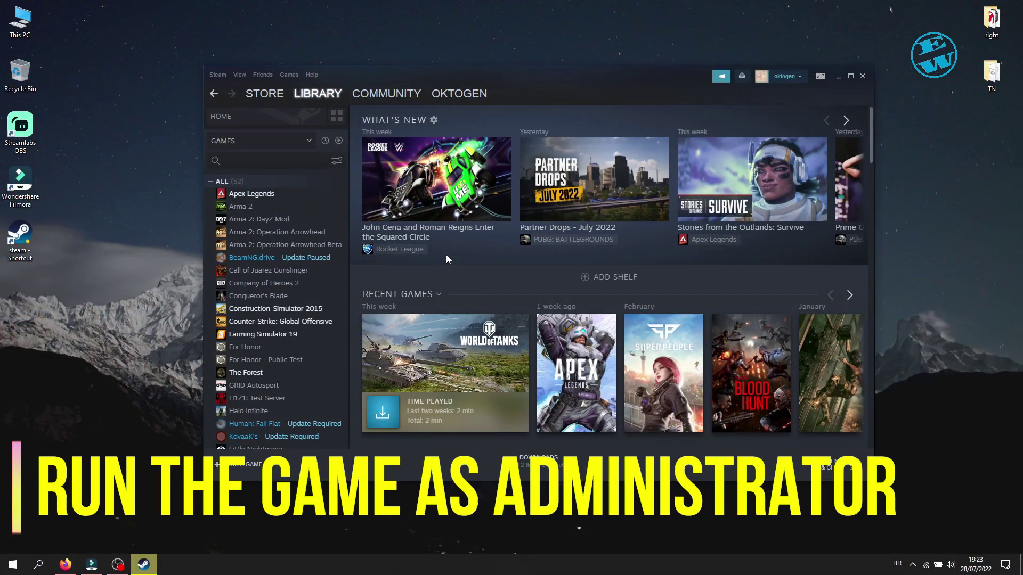
Browse to the Apex Legends installation folder from the game's local files properties.
right_click(247, 195)
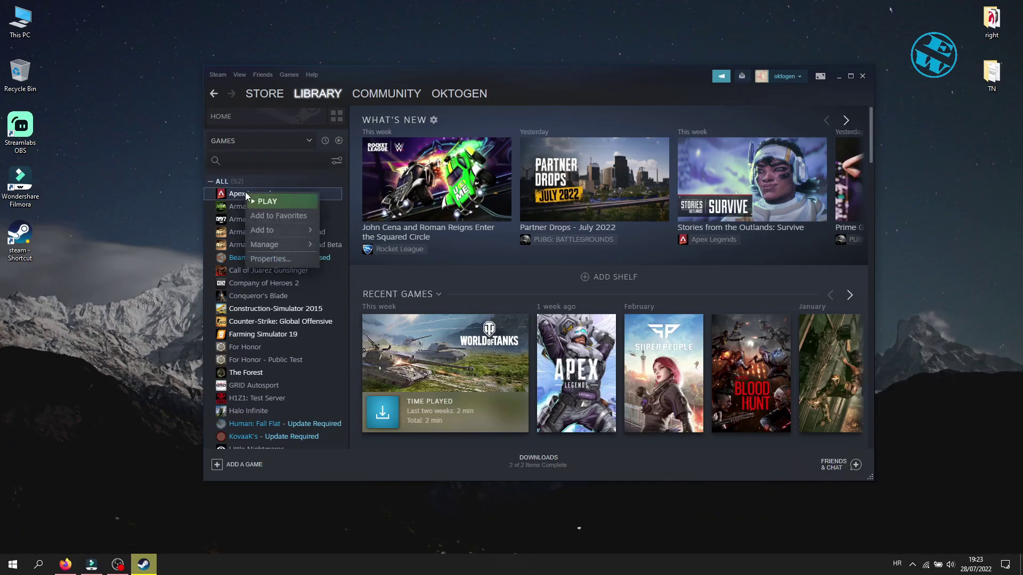
click(274, 258)
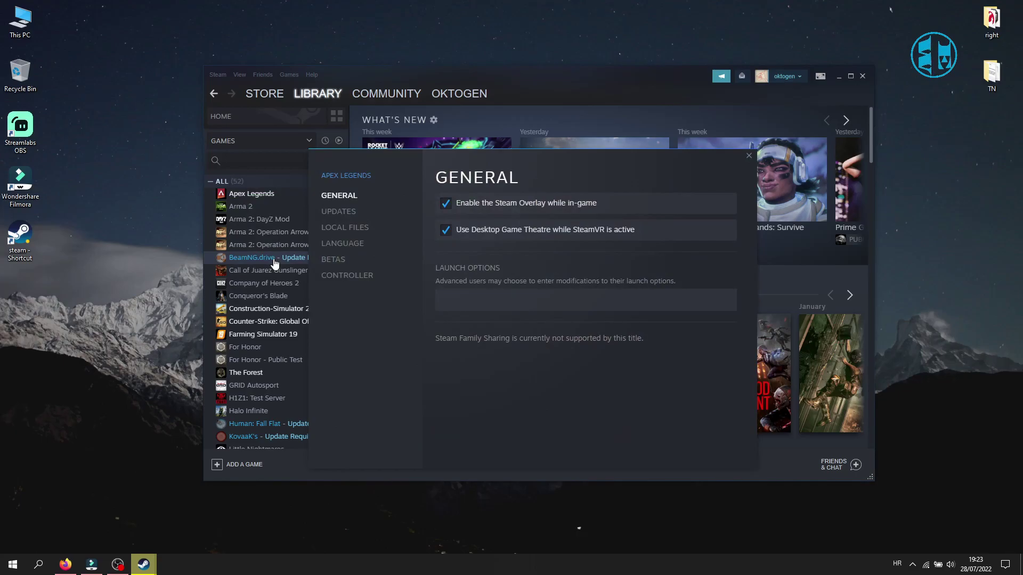
click(345, 228)
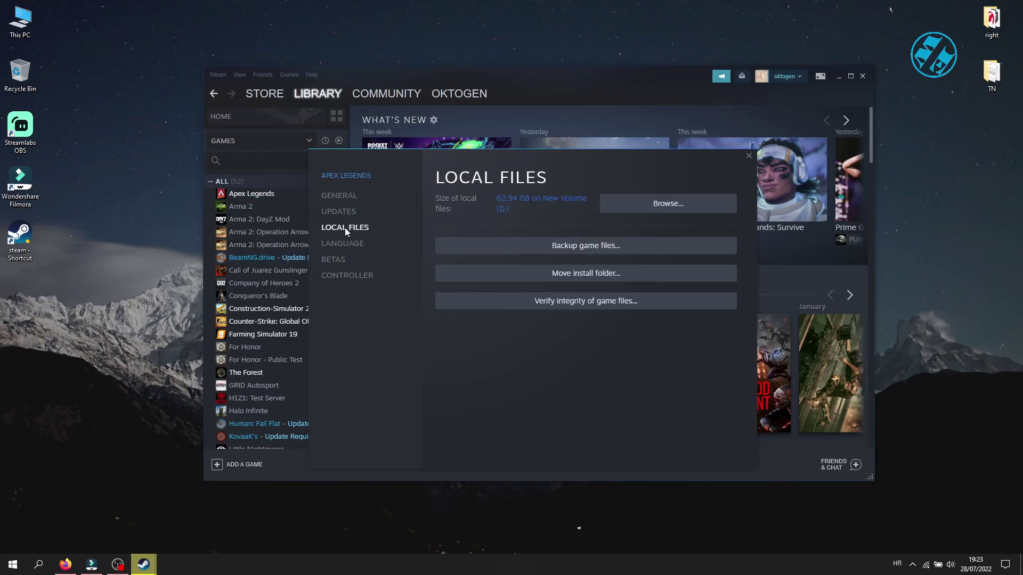
click(655, 203)
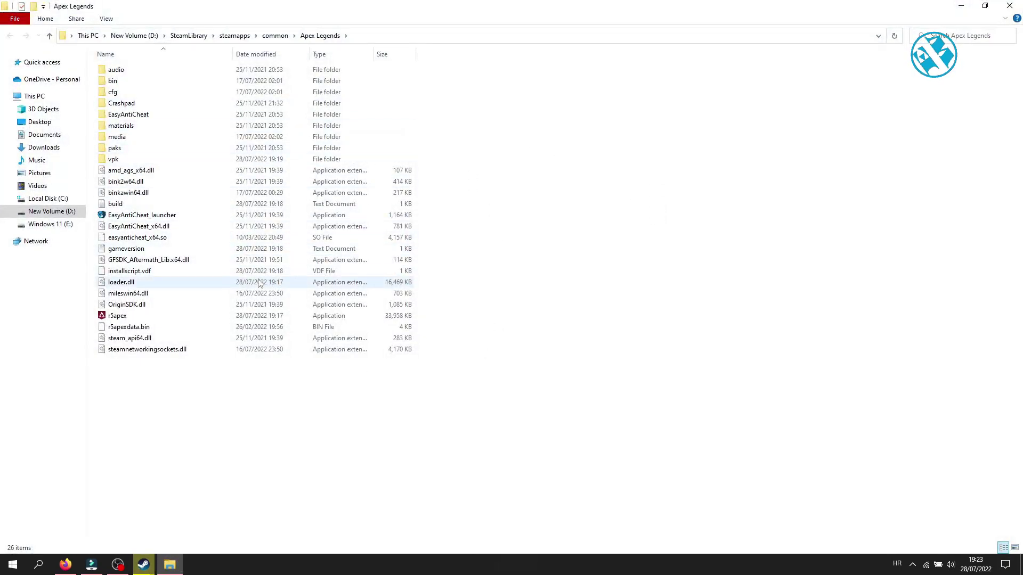
Set the r5apex application to run as an administrator in its compatibility properties.
right_click(125, 318)
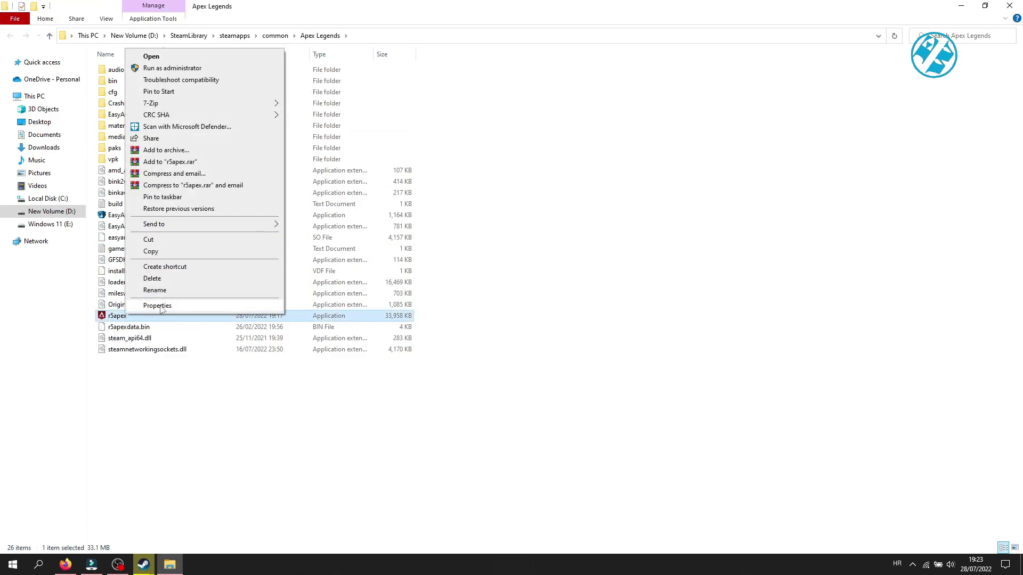
click(158, 306)
drag(231, 272, 449, 96)
click(449, 115)
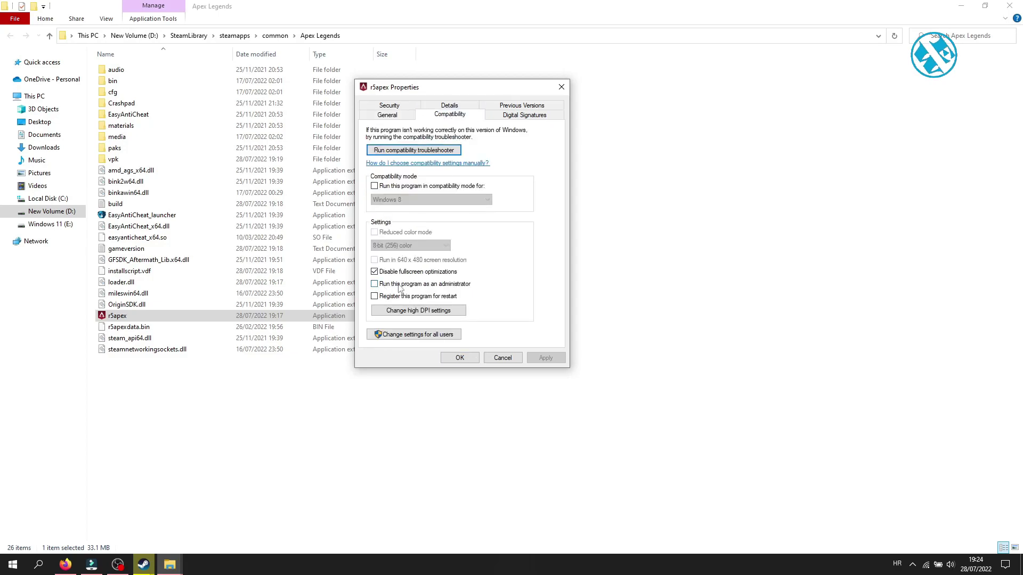
click(380, 287)
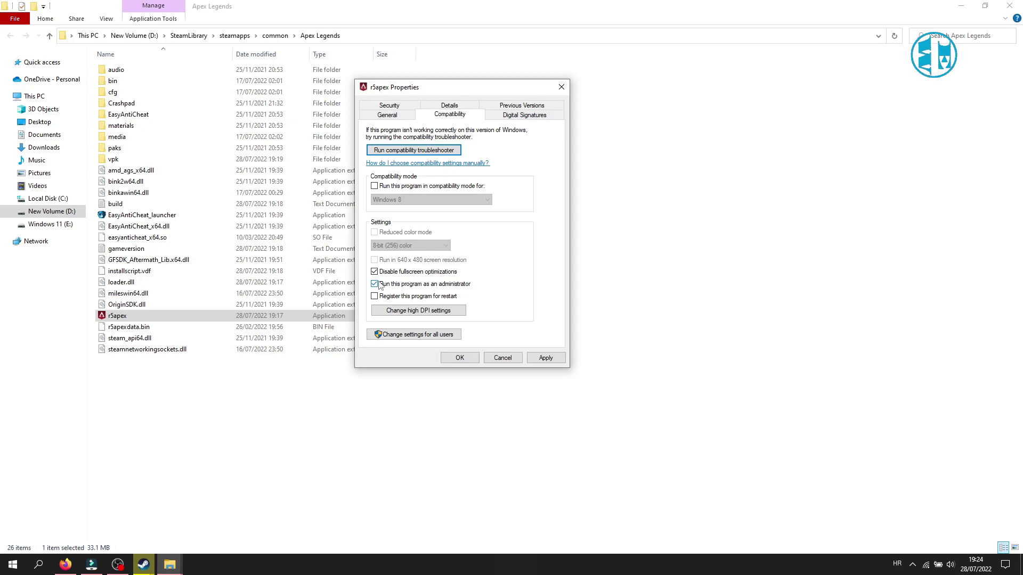
click(545, 357)
click(460, 358)
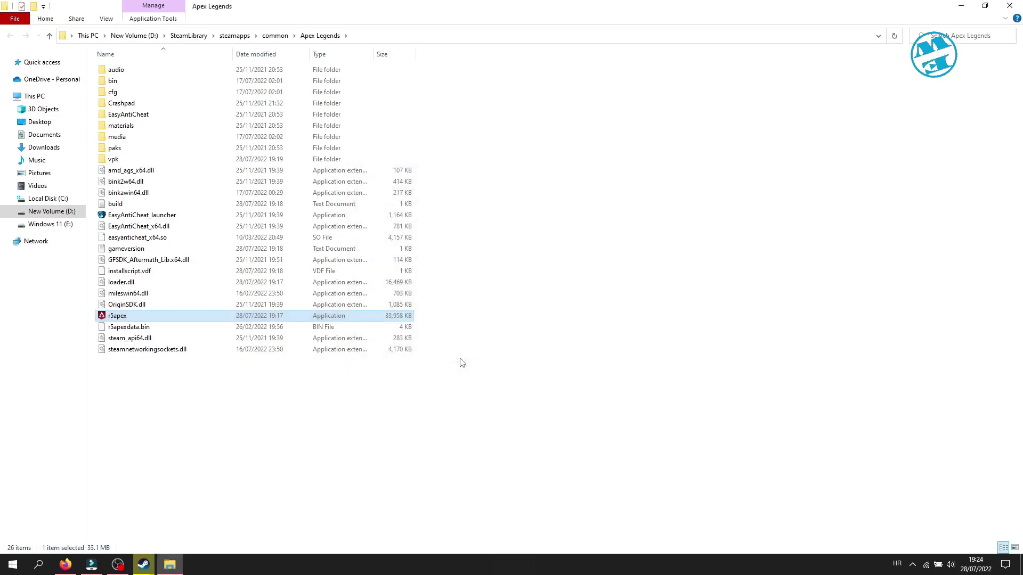
Close the Apex Legends installation folder, the game's properties window and the Steam window.
click(1010, 5)
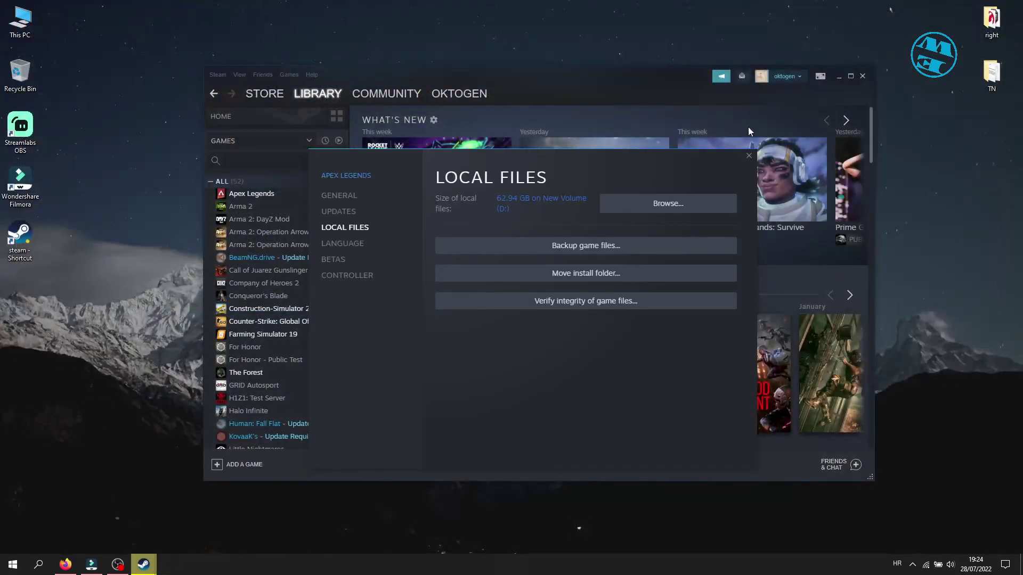
click(749, 157)
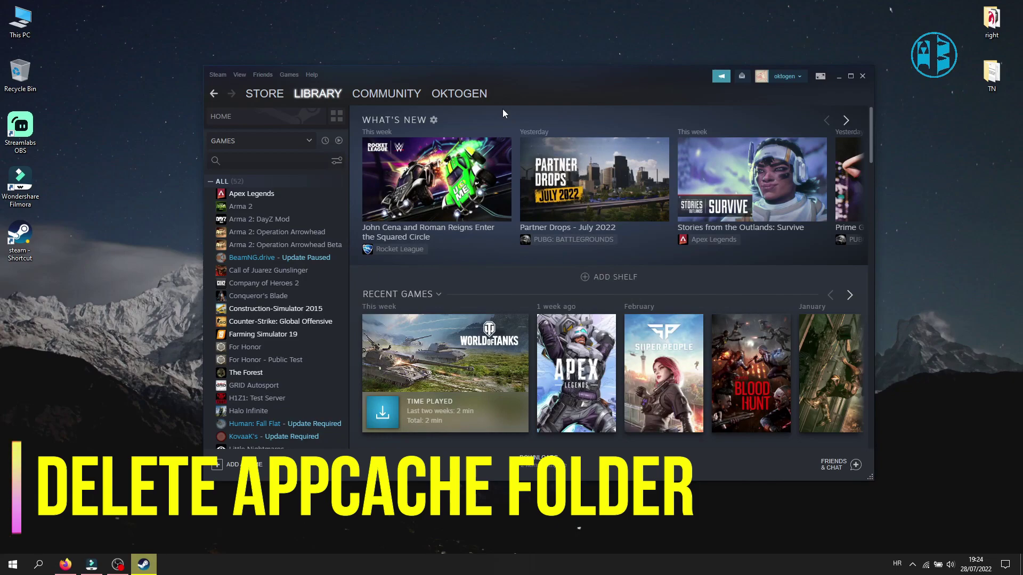
click(862, 76)
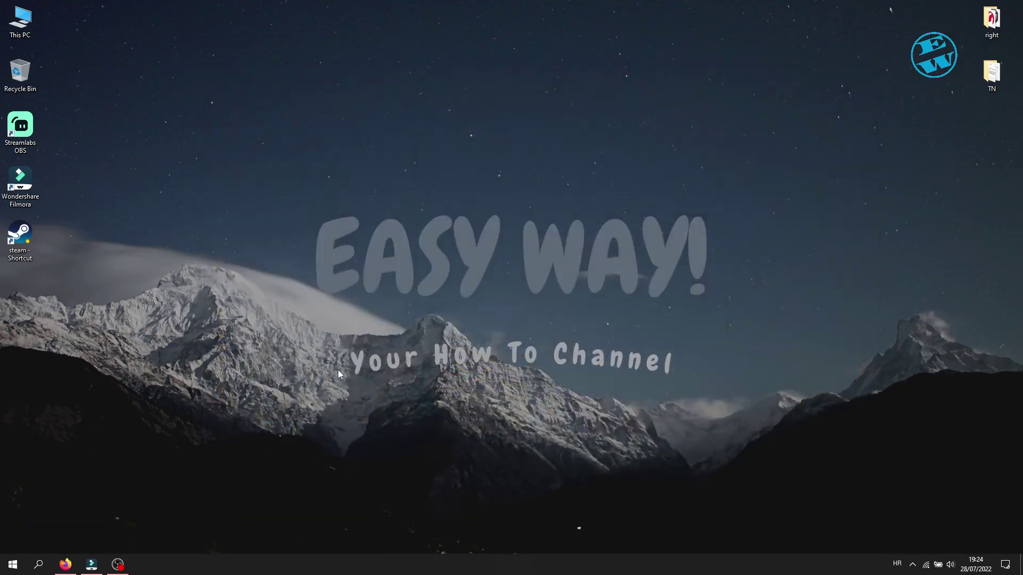
Search Windows for Steam and open the Steam installation folder through its shortcut's file location.
right_click(11, 563)
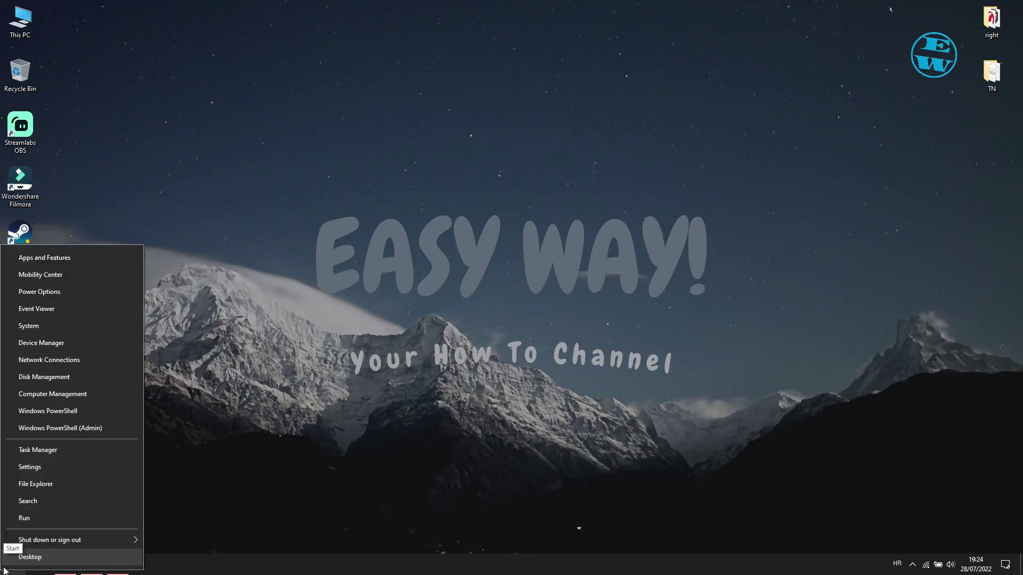
click(37, 503)
text(steam)
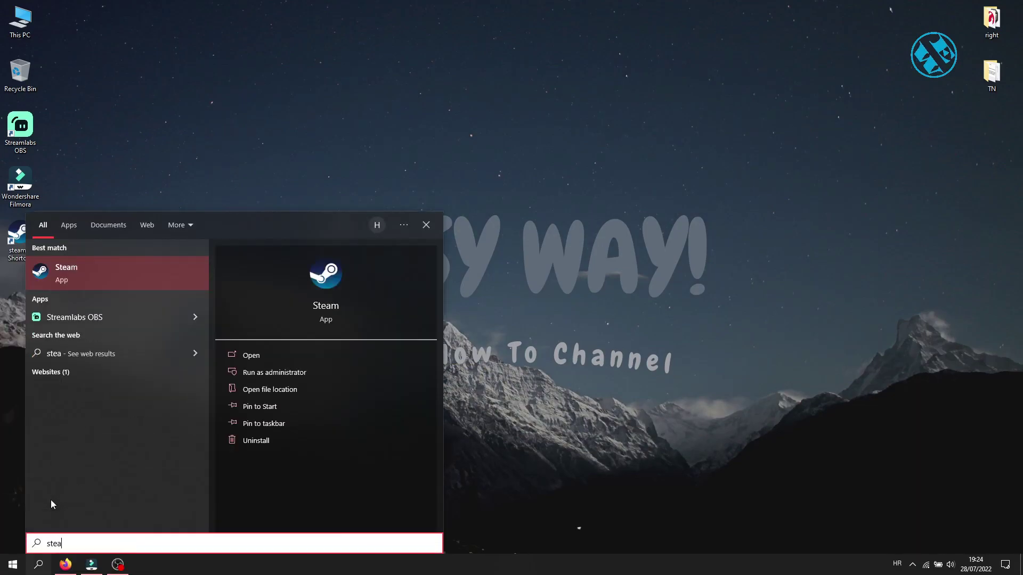
click(255, 391)
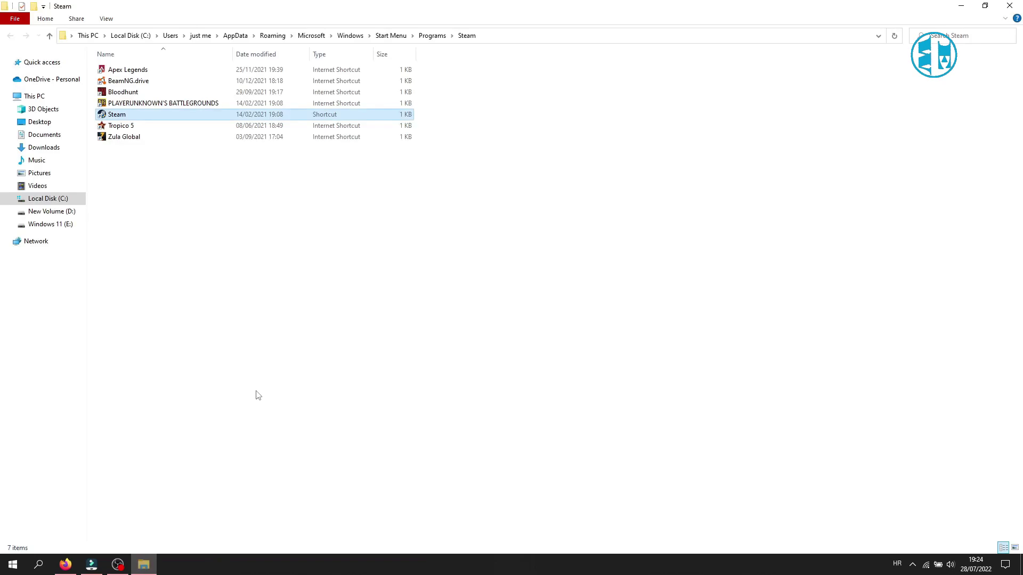
right_click(130, 118)
click(142, 127)
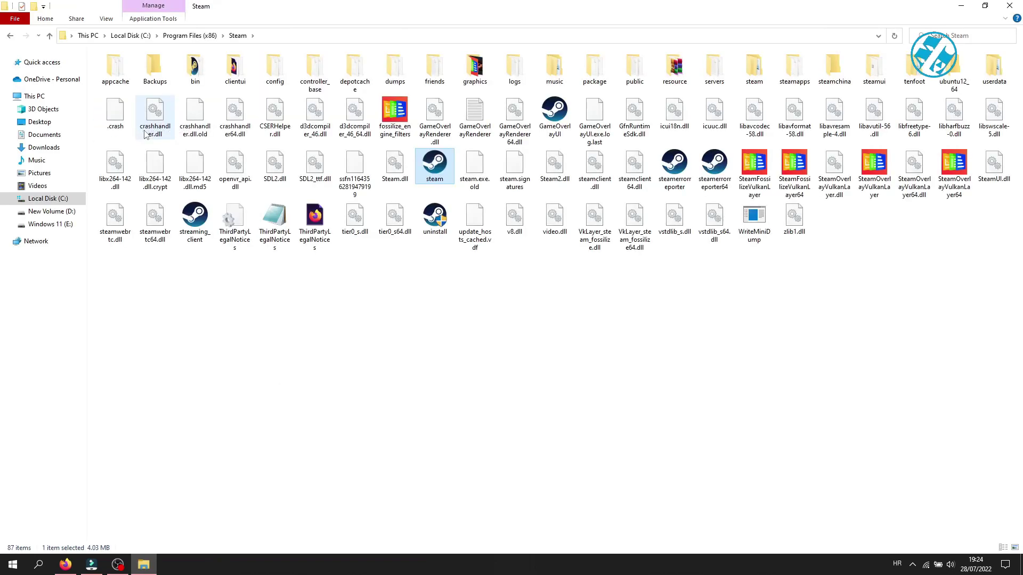
View the delete option for the appcache folder, dismiss it without deleting, and close the Steam installation folder.
right_click(111, 69)
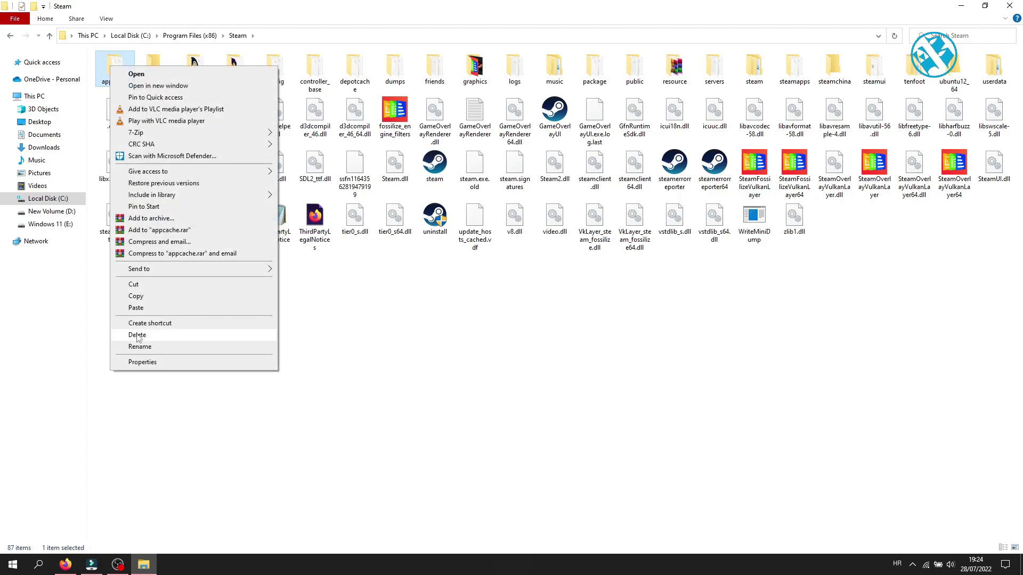
click(458, 342)
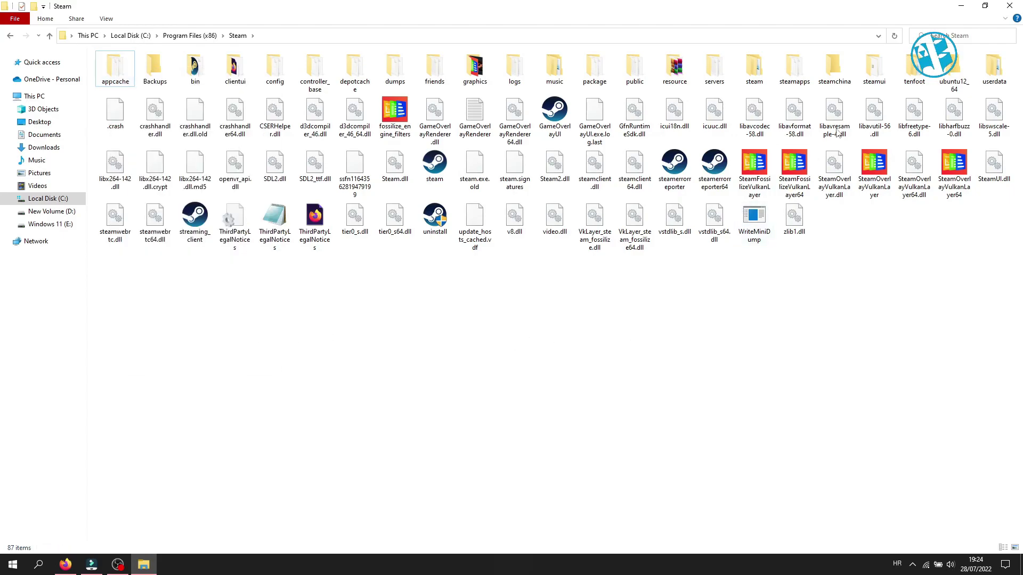
click(1005, 7)
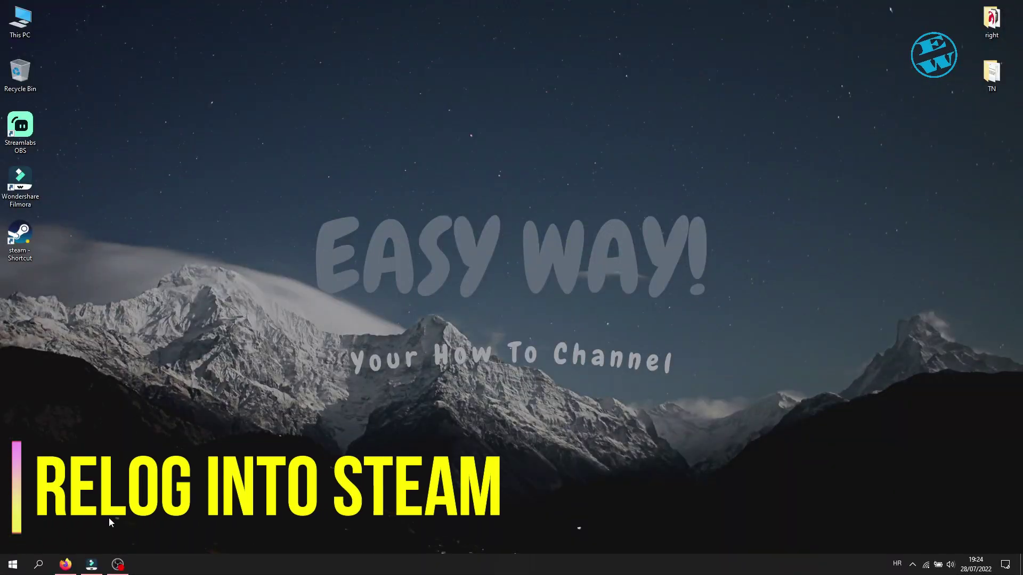
Reopen the running Steam client, request an account change, cancel the logout and minimize Steam.
click(913, 564)
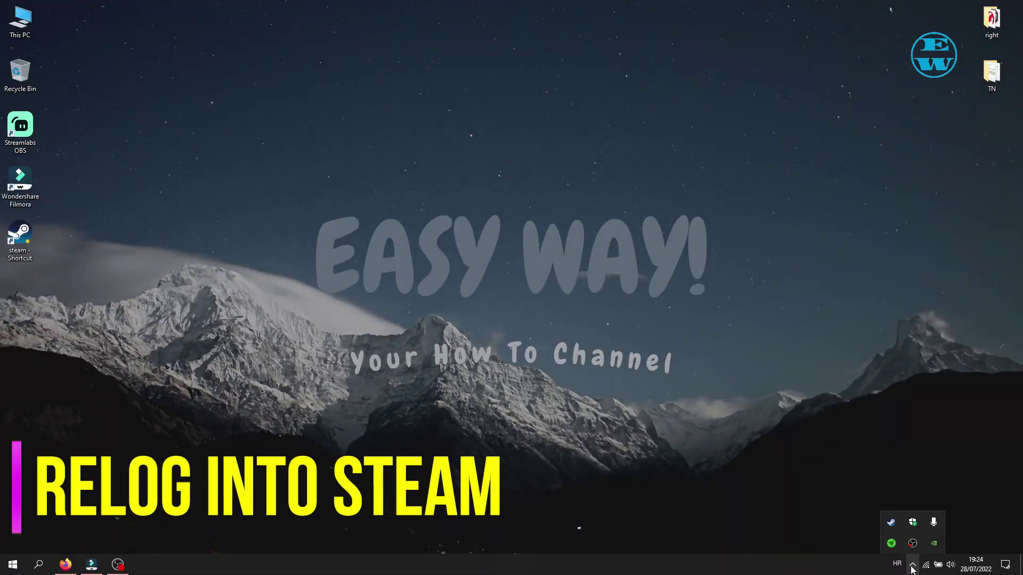
click(891, 523)
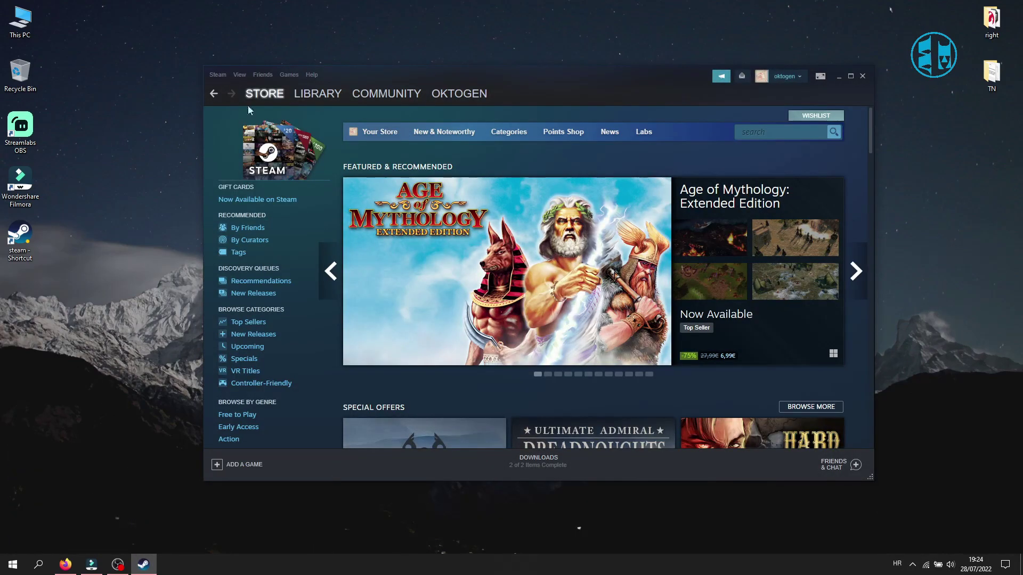
click(218, 75)
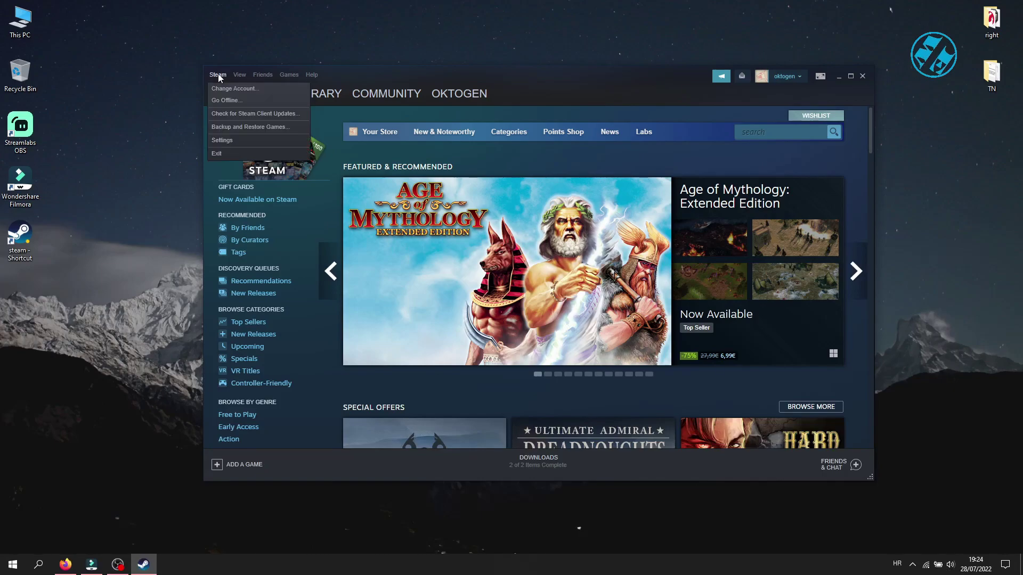
click(226, 89)
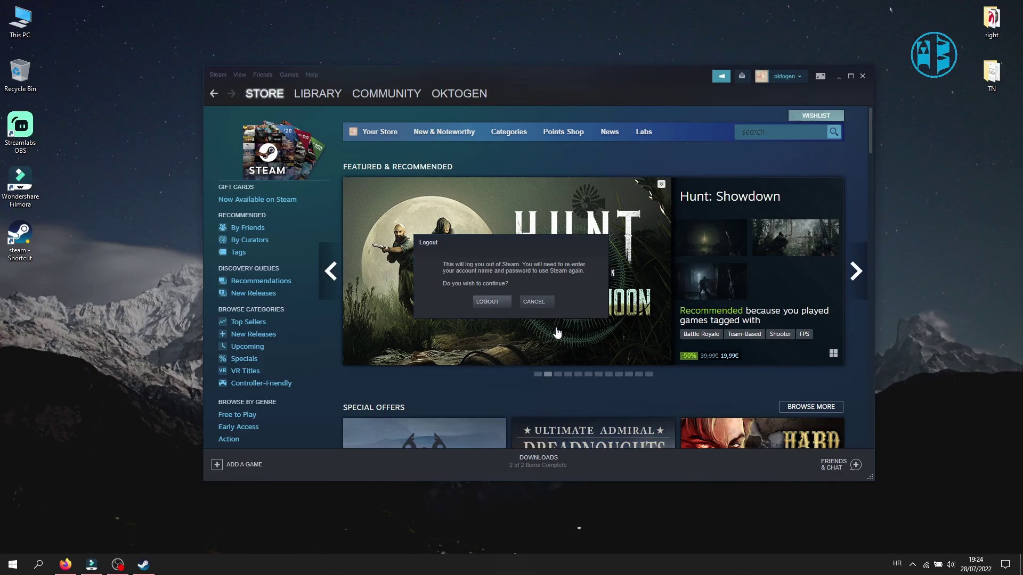
click(542, 303)
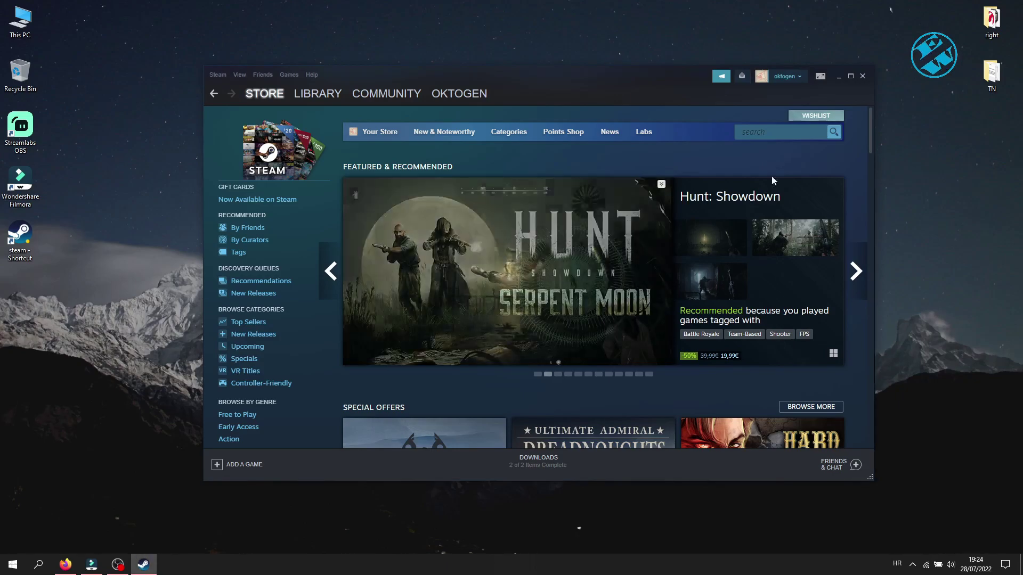
click(838, 77)
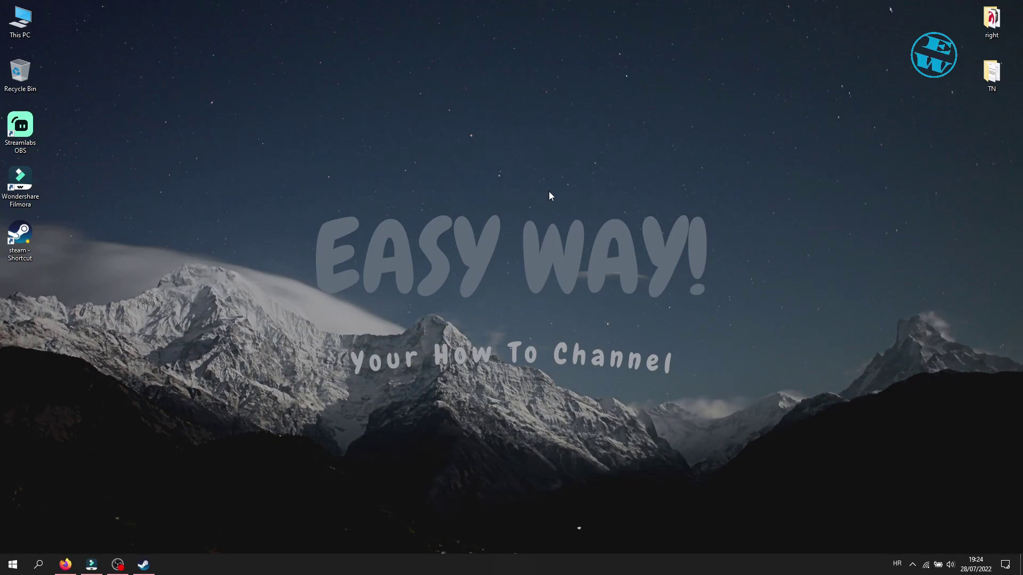